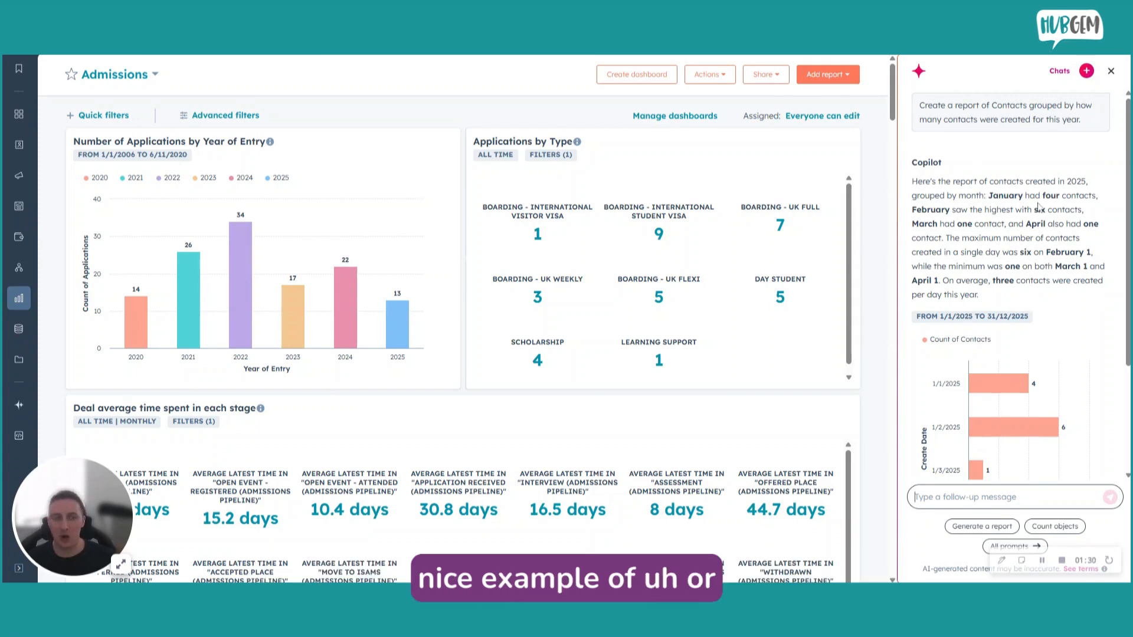
Review Copilot's written summary and bar chart of the contacts created this year.
click(915, 497)
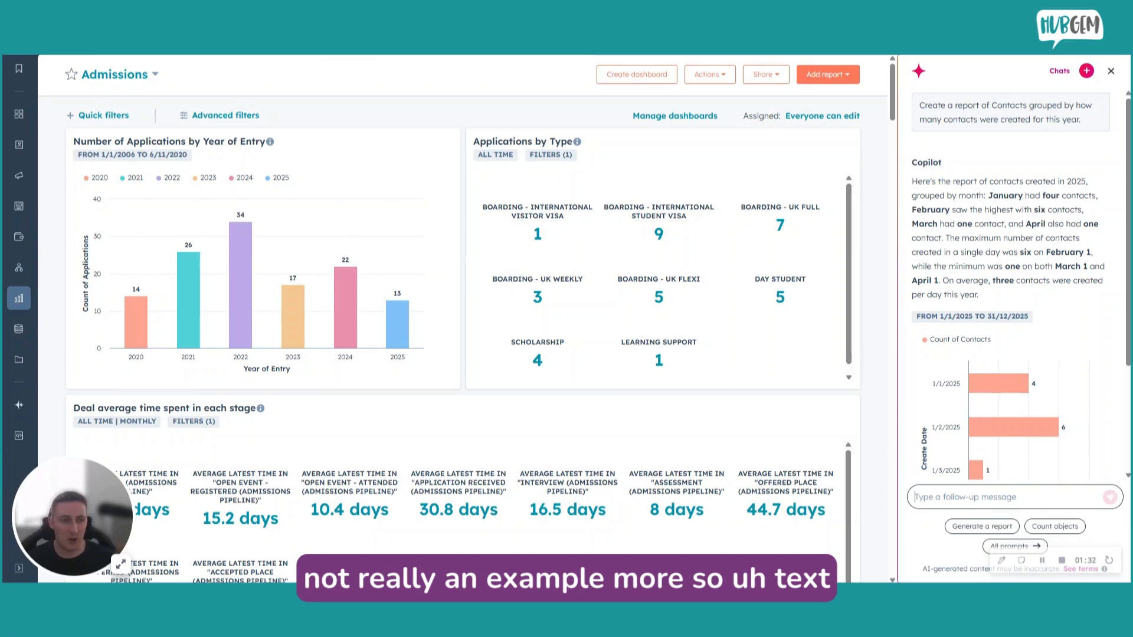
drag(913, 181, 1060, 298)
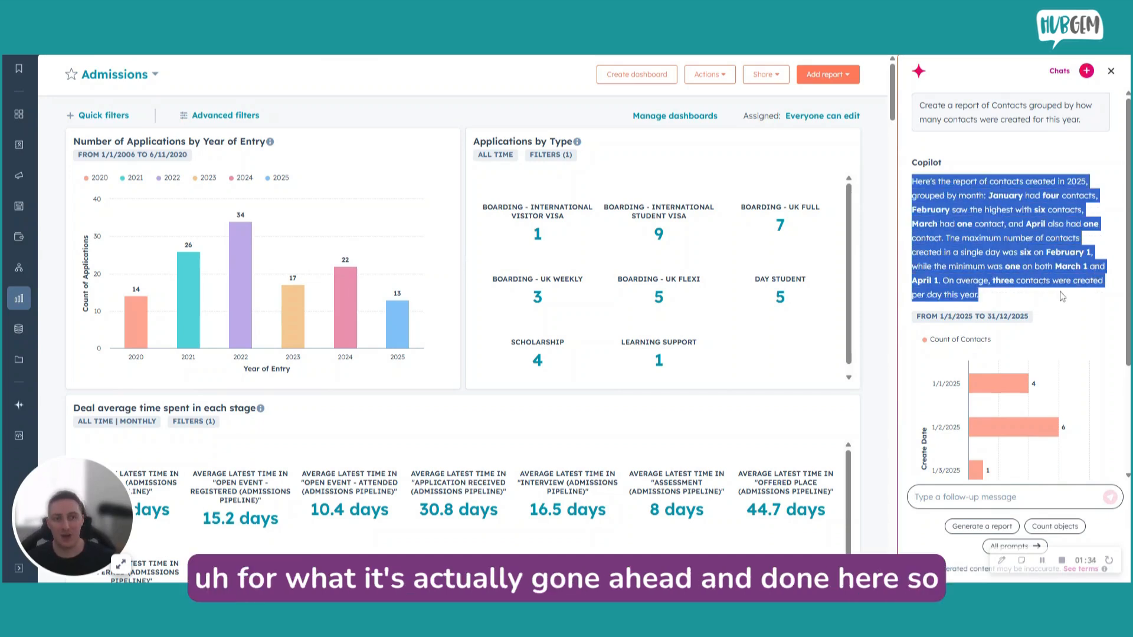
click(1035, 301)
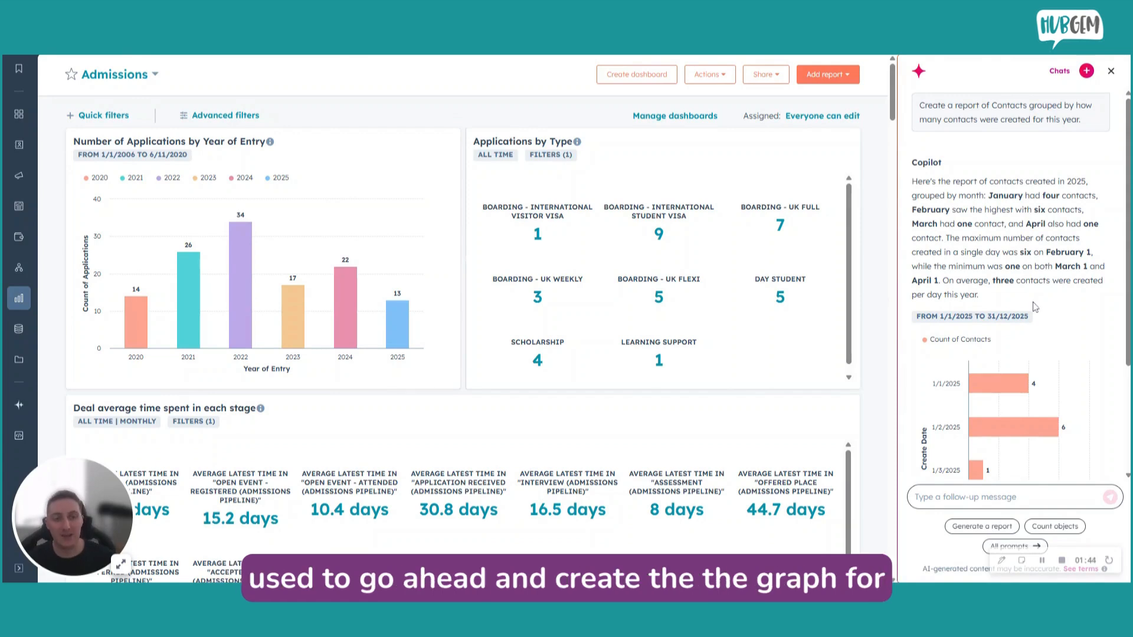
scroll(1034, 307, down, 1)
scroll(1034, 307, up, 1)
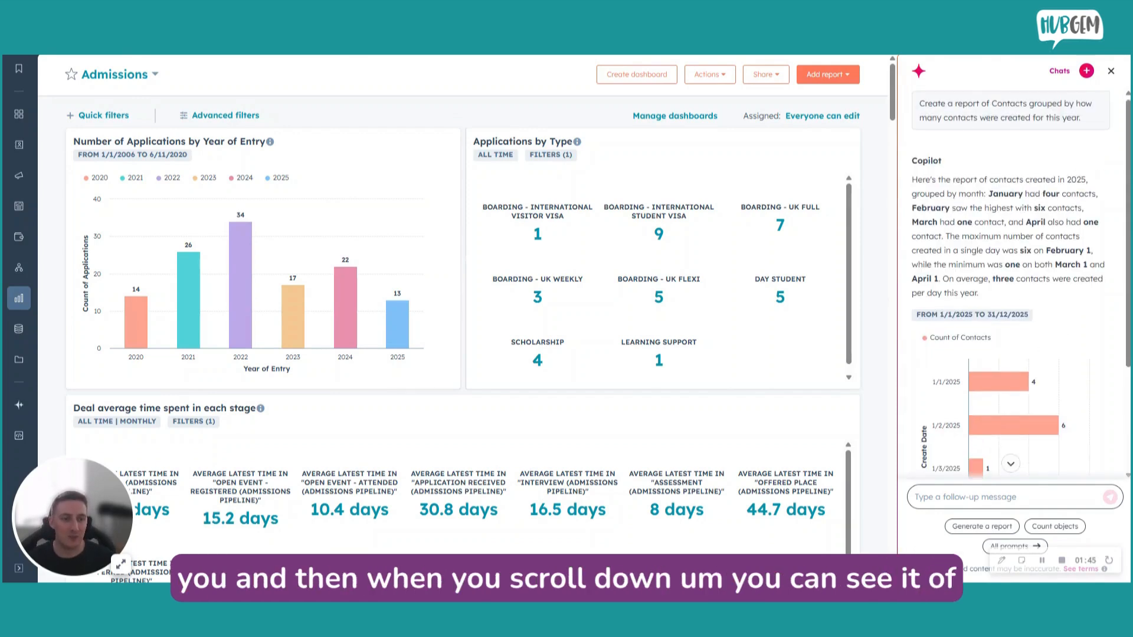
mouse_move(1022, 392)
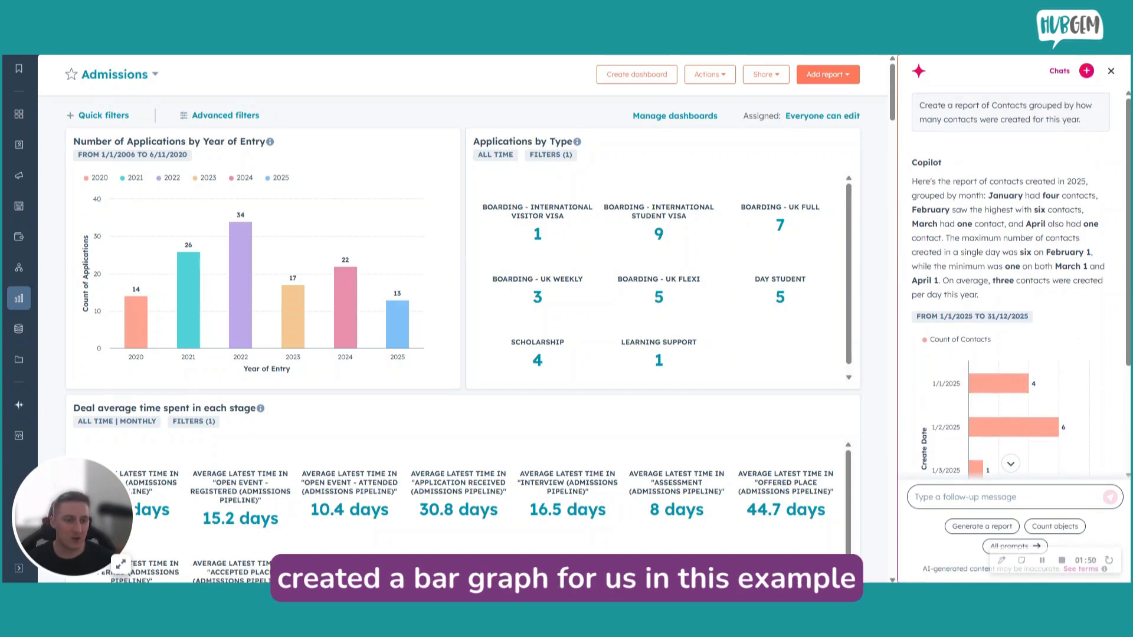
Start a new Copilot chat and choose the featured Generate a report prompt.
click(1087, 72)
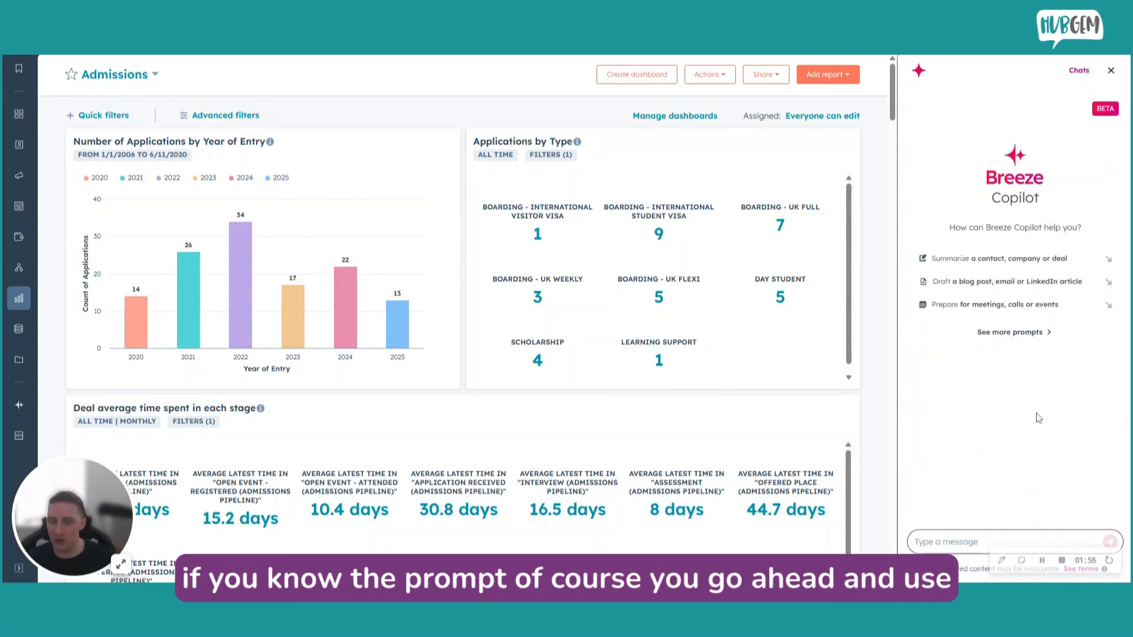
click(1021, 335)
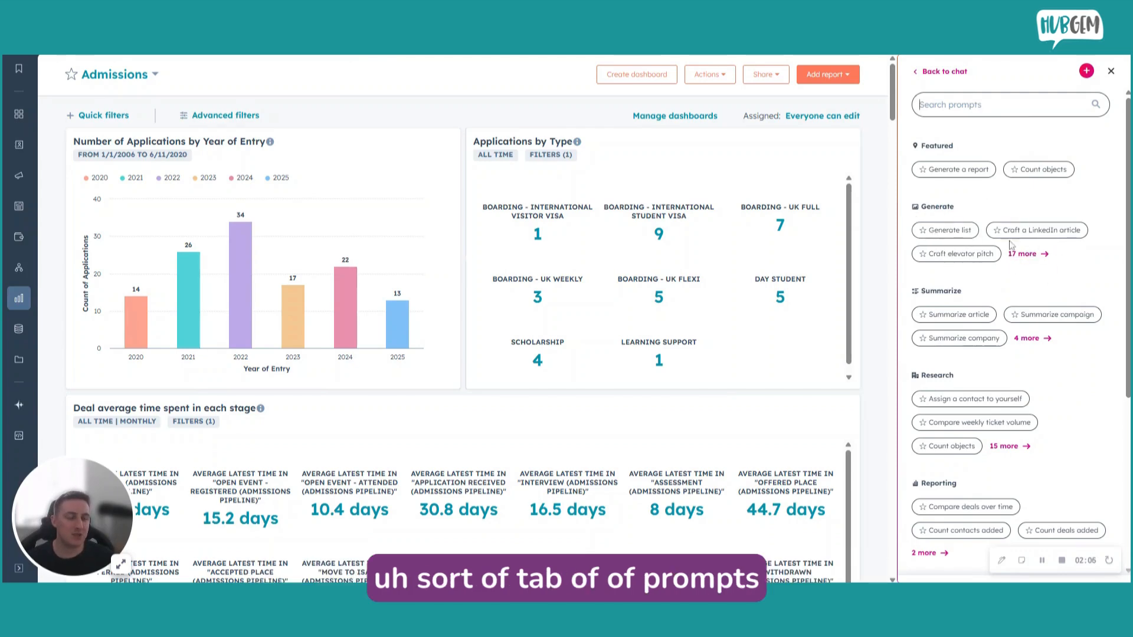
click(959, 170)
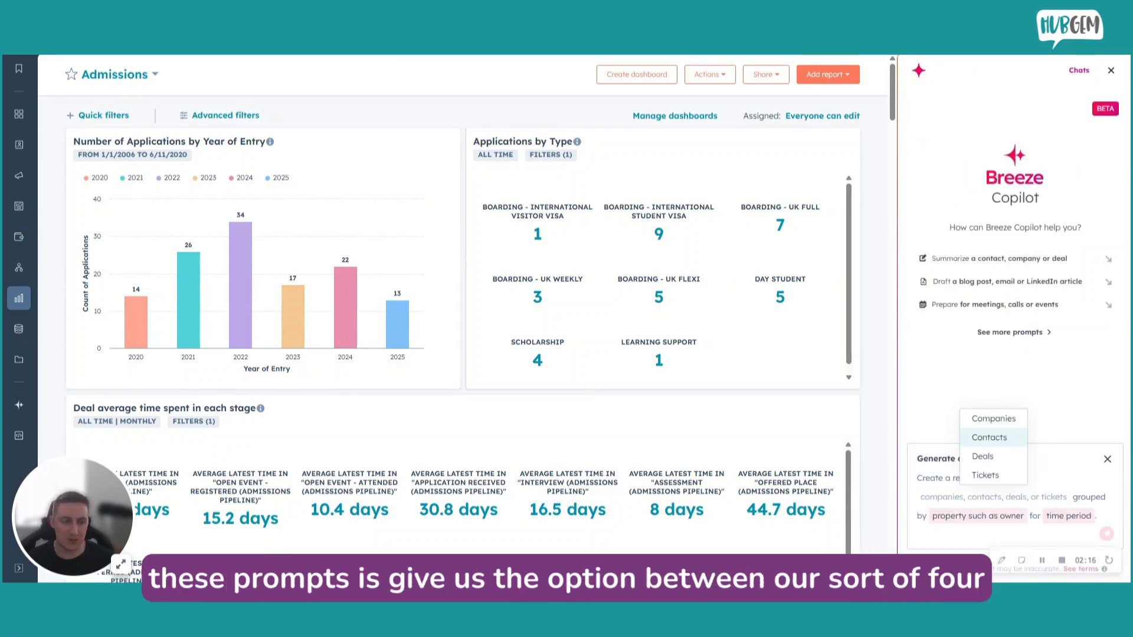
Set the object of the report prompt to Deals.
key(Up)
key(Down)
key(Down)
key(Down)
key(Up)
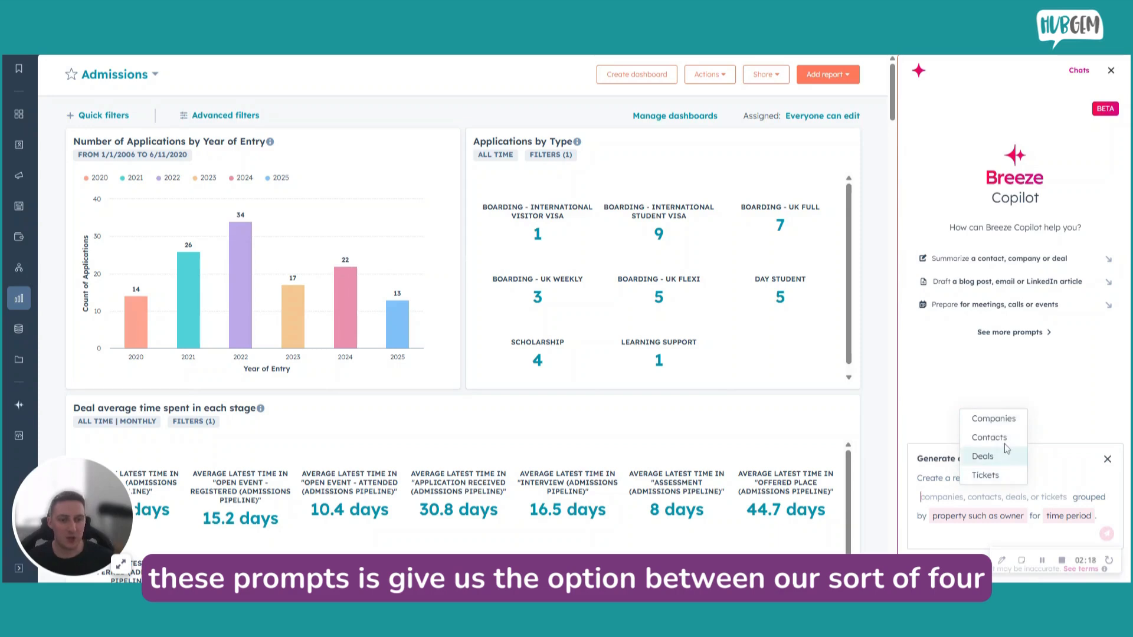
key(Up)
key(Up)
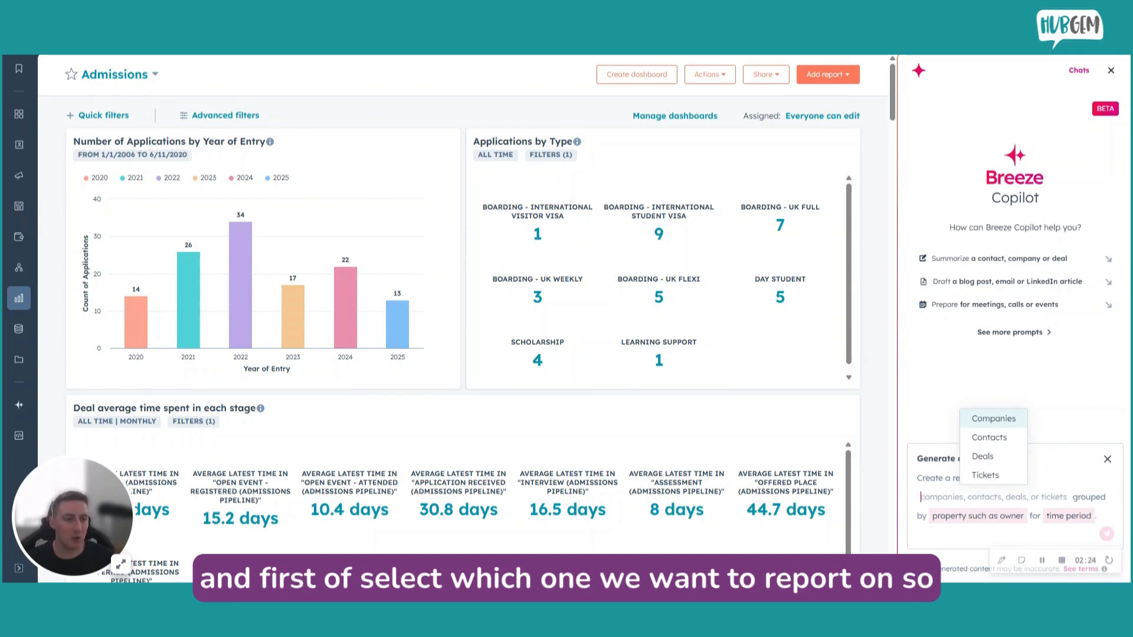
key(Down)
key(Down)
key(Return)
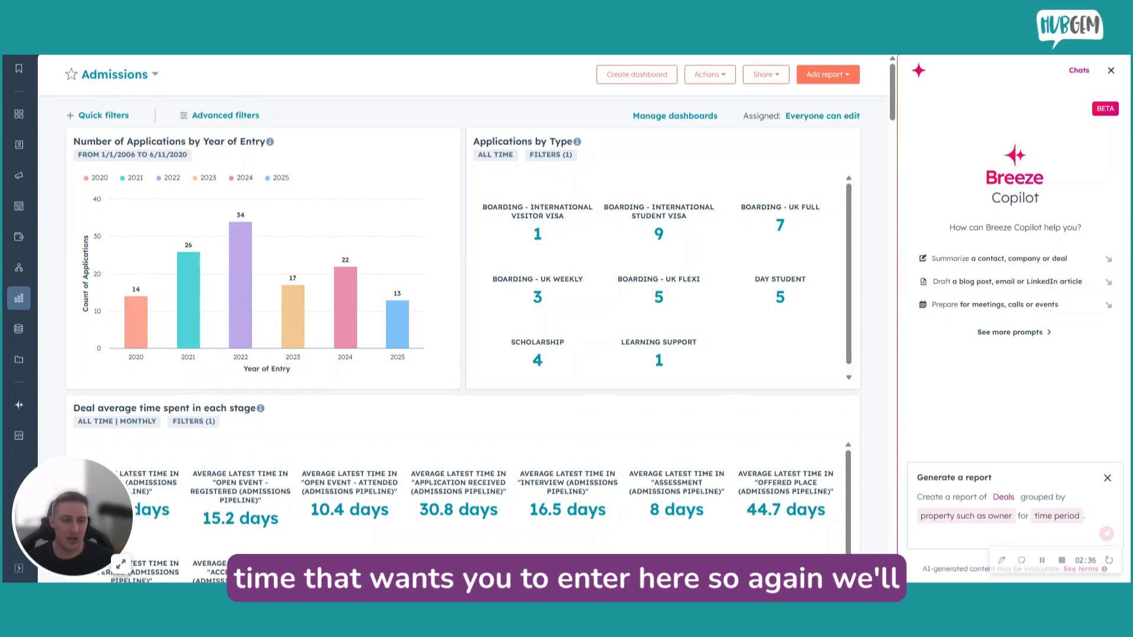
Set the report prompt's grouping to "deals created" and its time period to "this year", and submit it to Copilot.
click(966, 515)
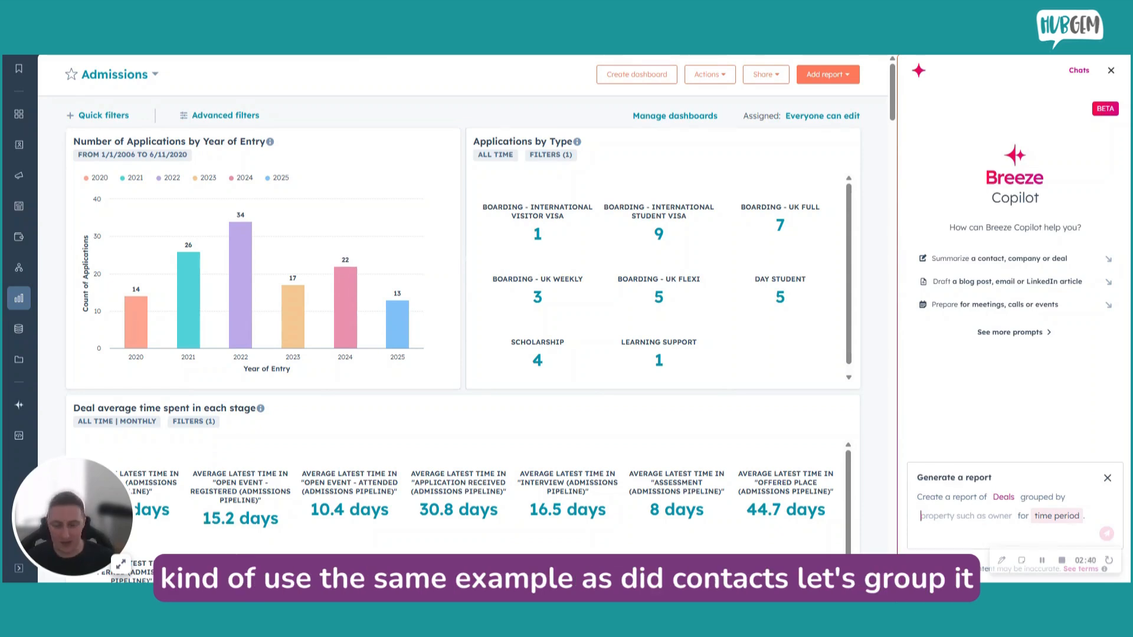
text(deals cr)
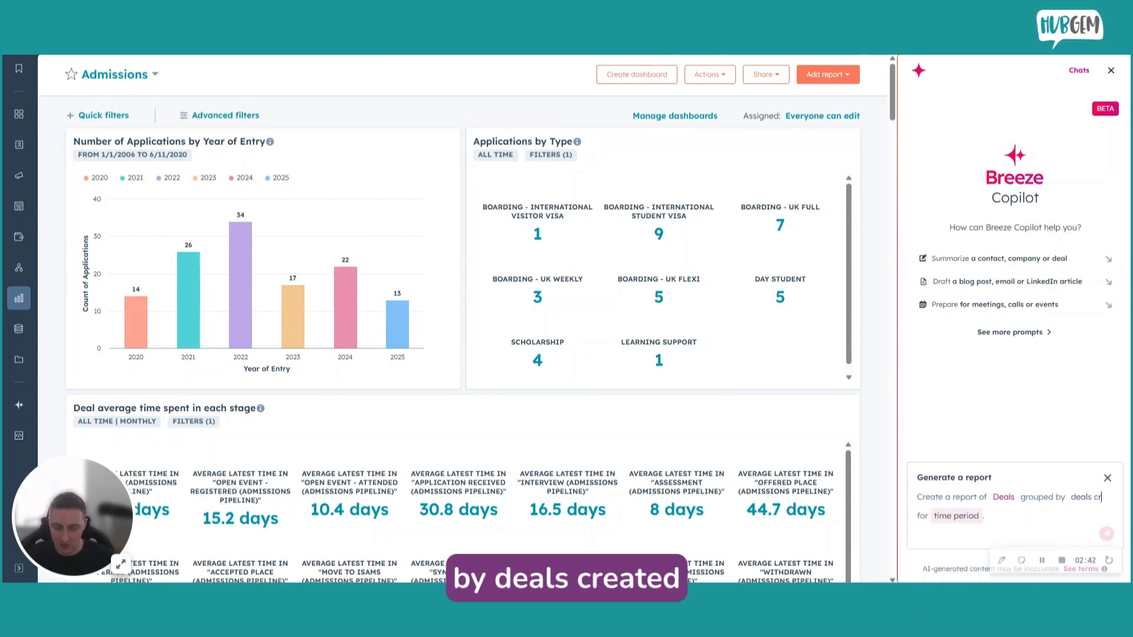
text(eated)
click(990, 516)
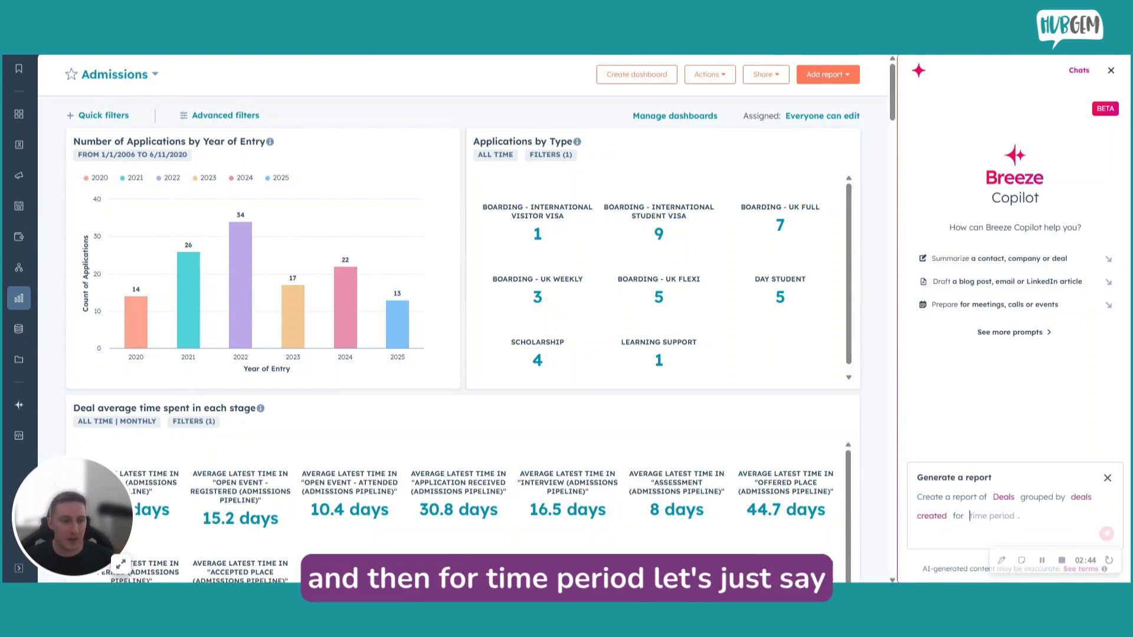
text(this year)
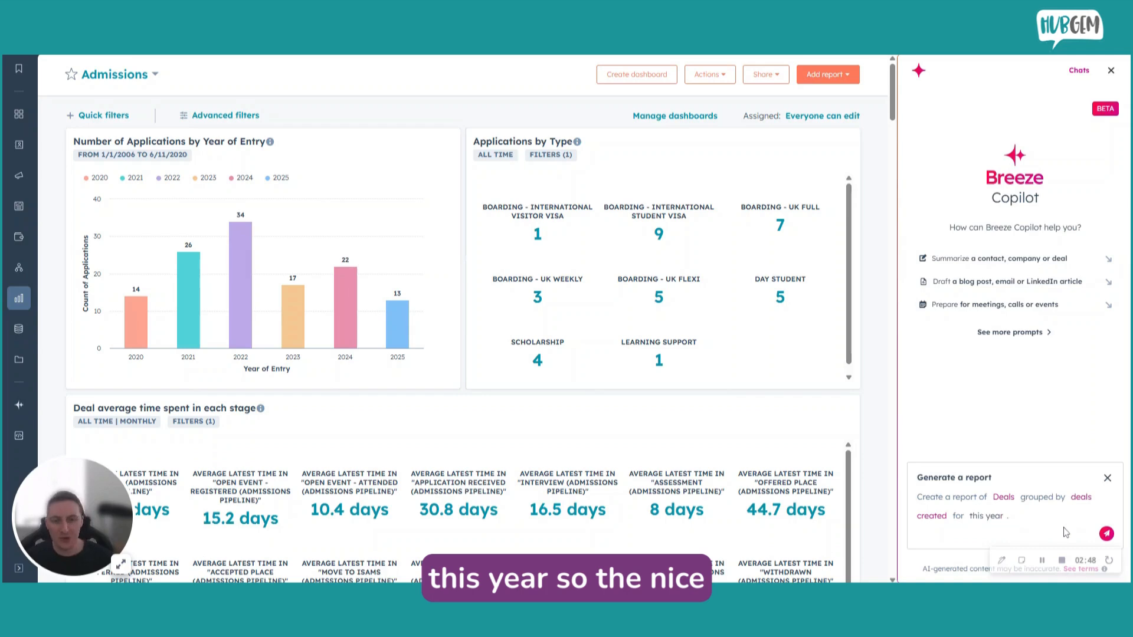
click(1108, 534)
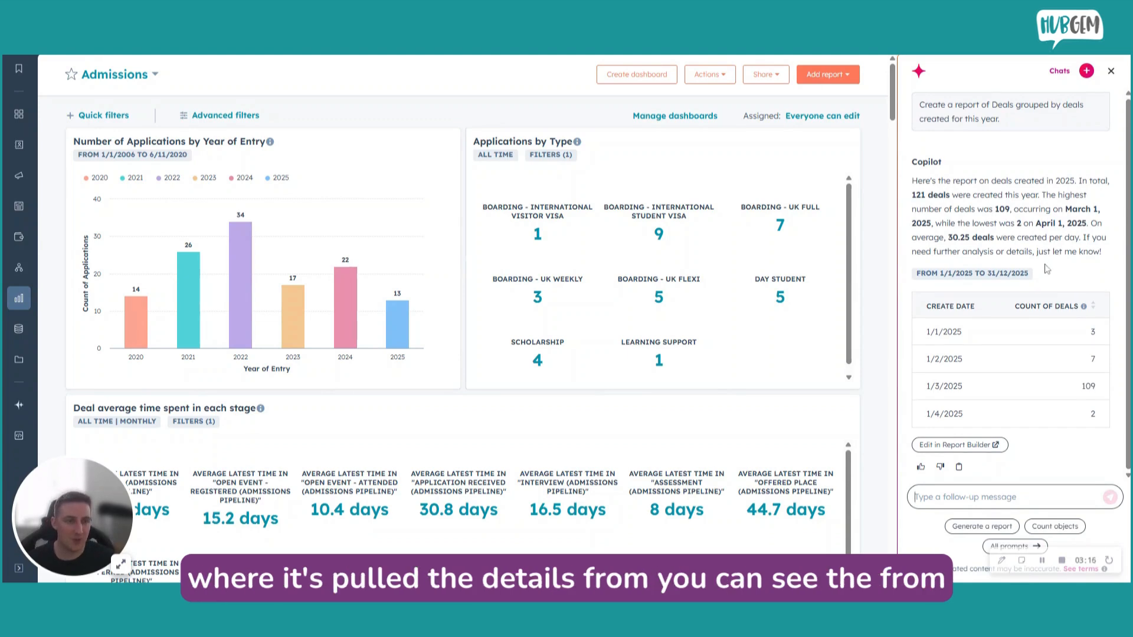
mouse_move(970, 275)
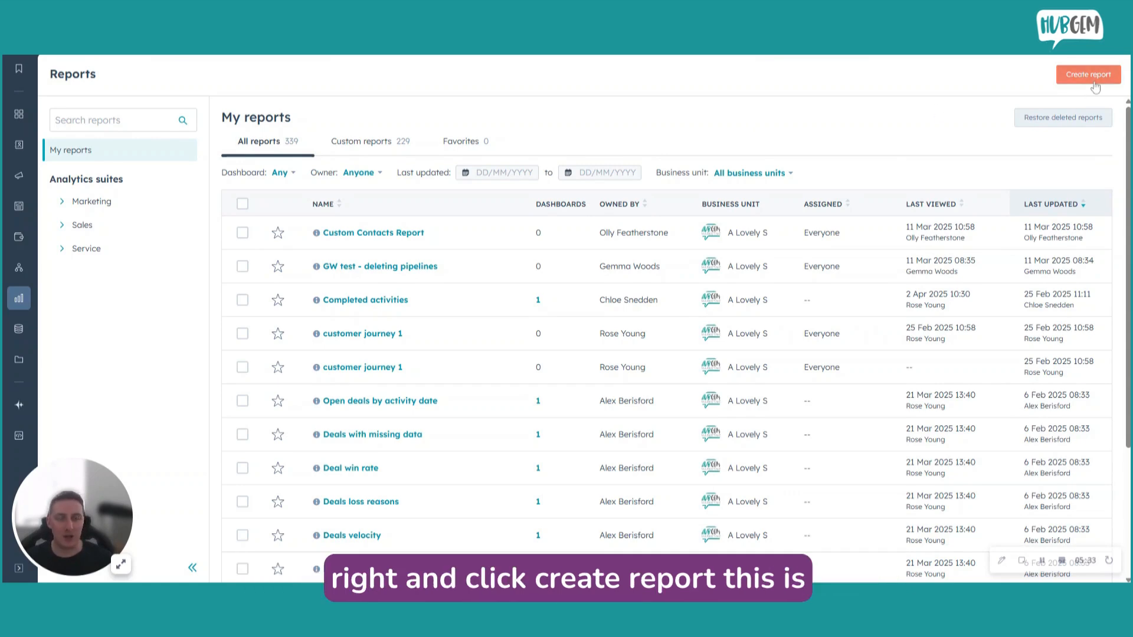
Start creating a new report from scratch with the AI Report Generator.
click(1094, 83)
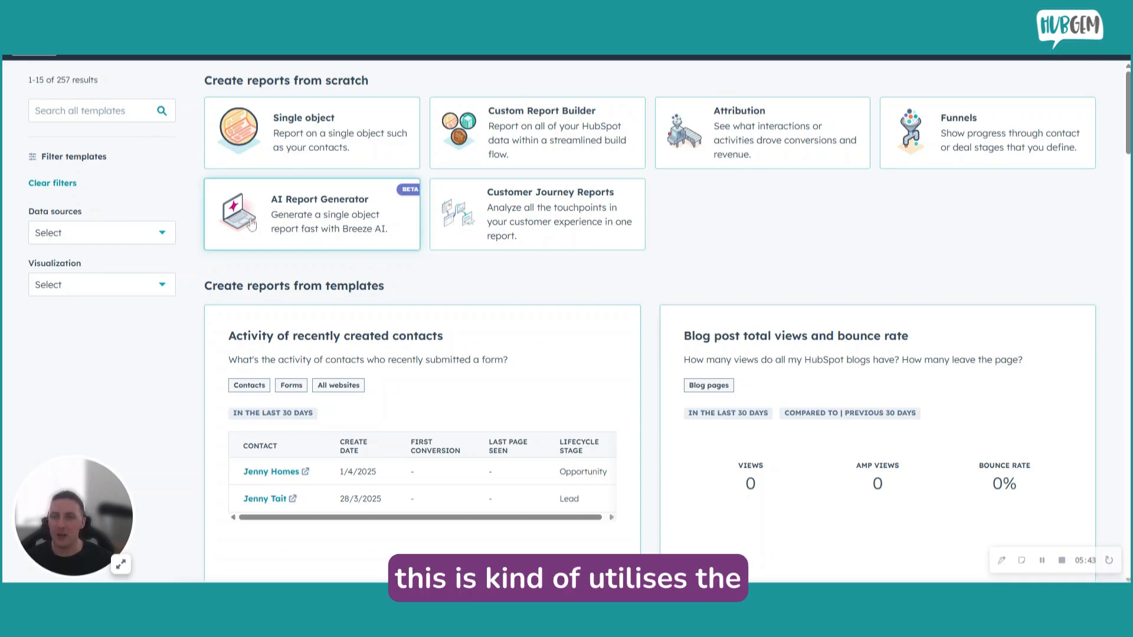
click(322, 211)
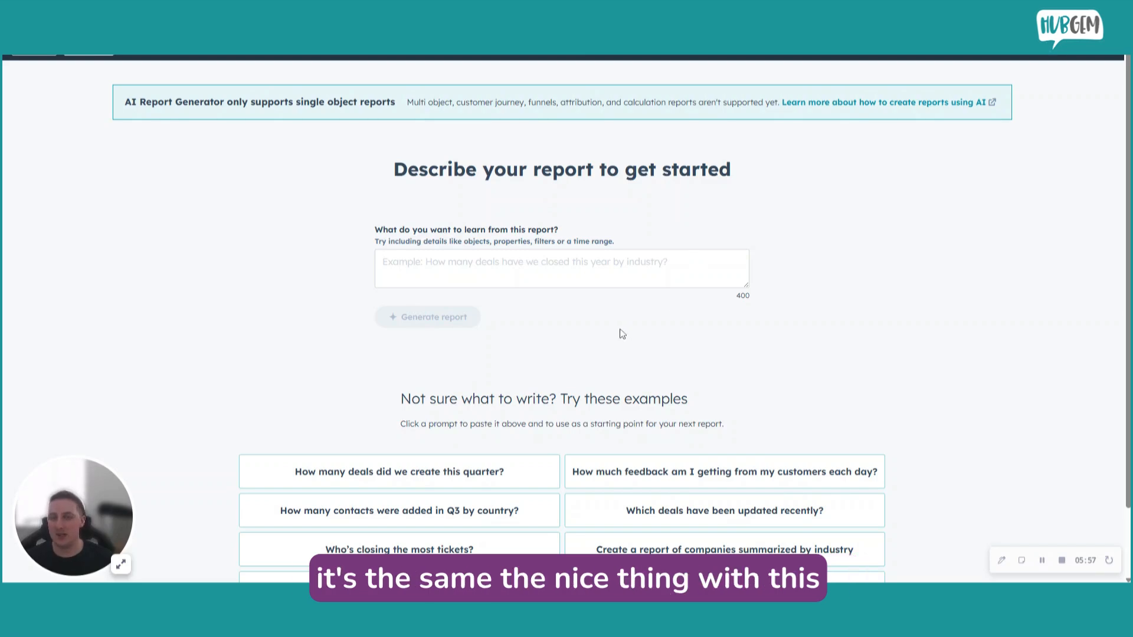
Generate a report from the example prompt "Which deals have been updated recently?".
scroll(588, 296, down, 1)
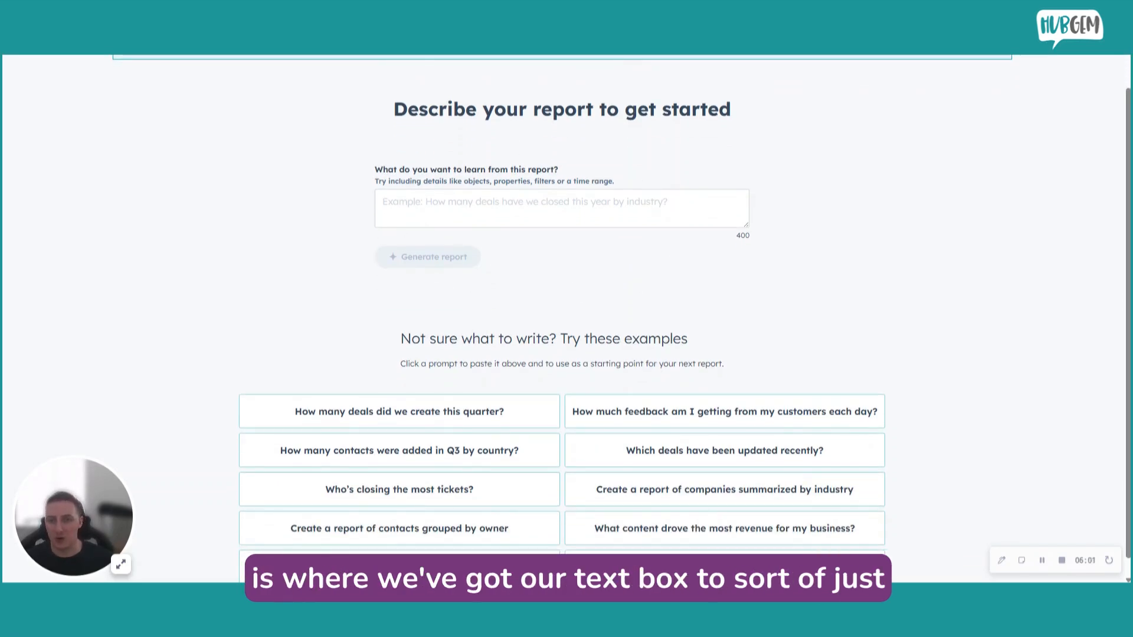
click(626, 206)
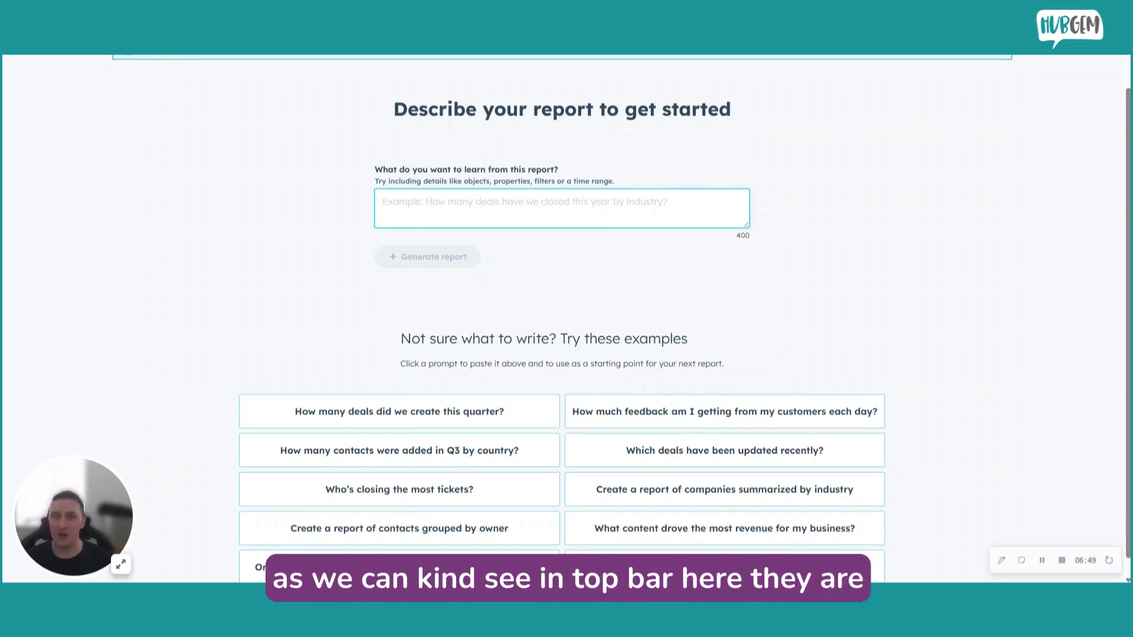
click(640, 58)
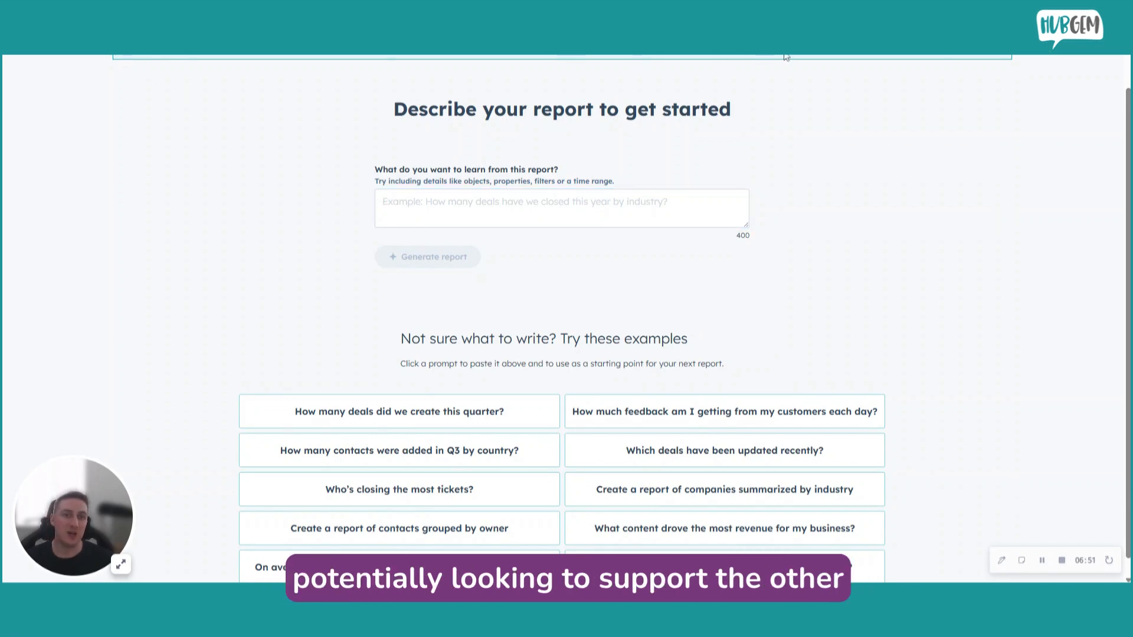
scroll(782, 297, down, 1)
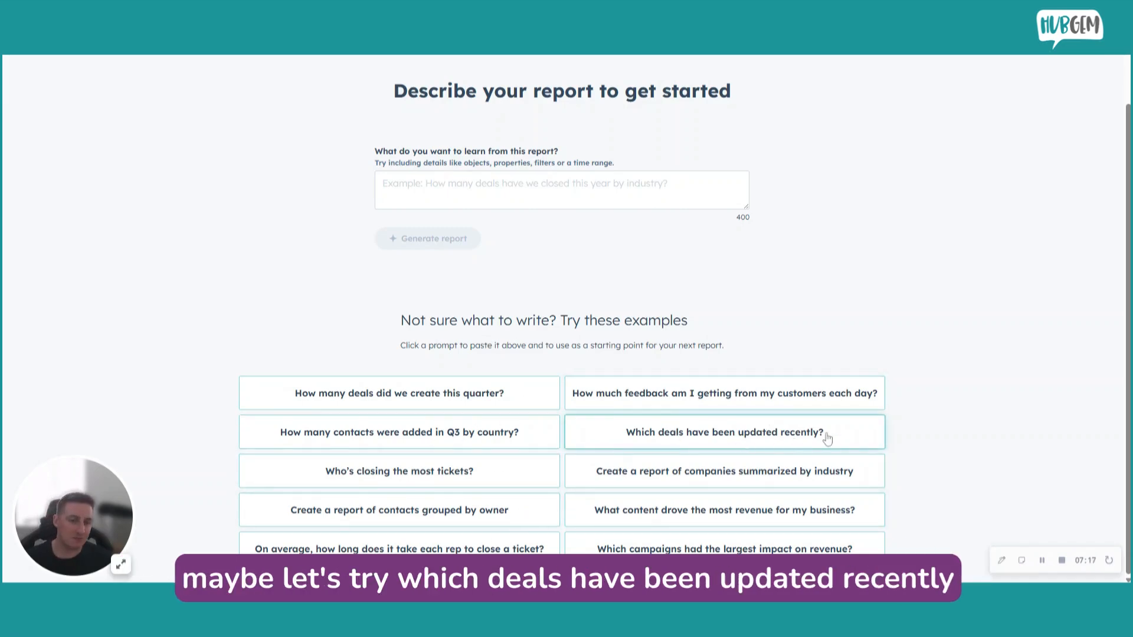
click(853, 441)
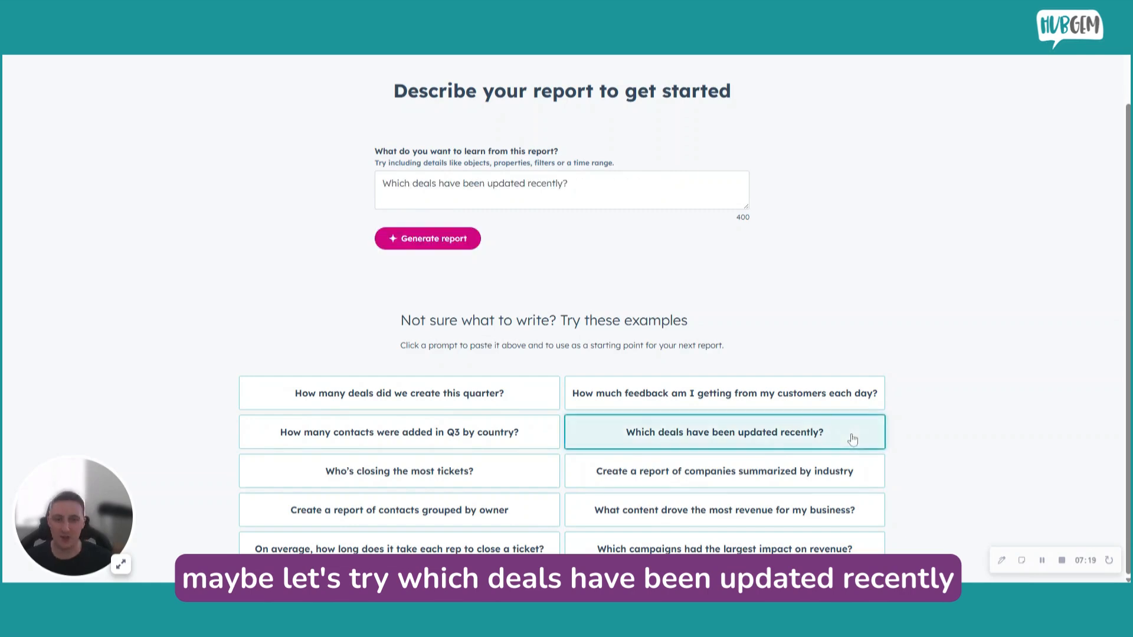
click(449, 239)
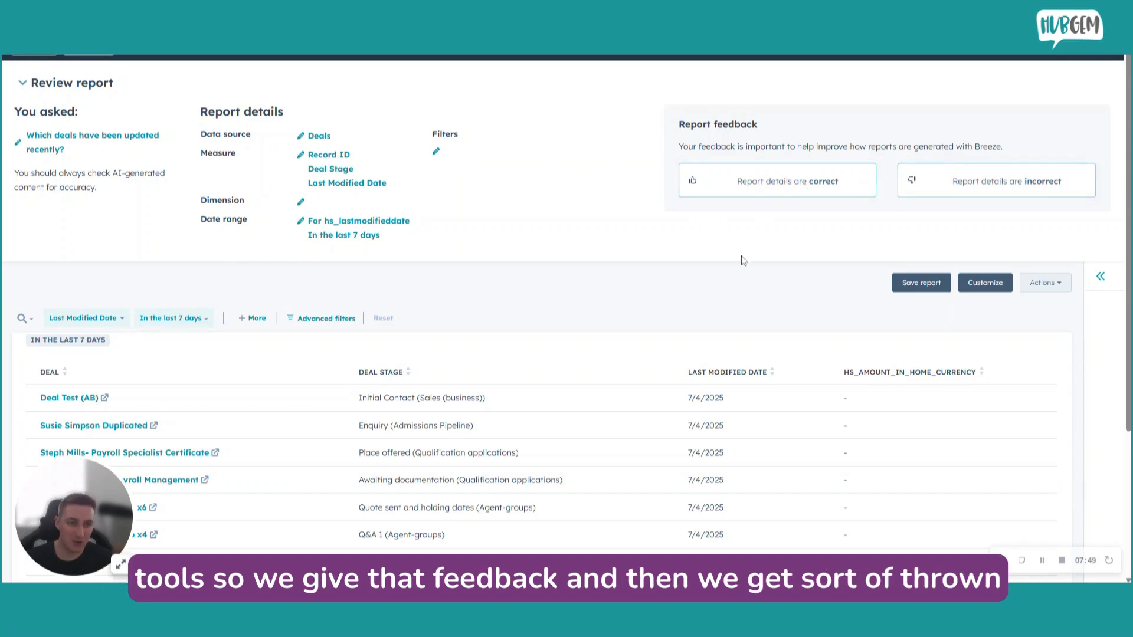
Review the list of recently modified deals and open the generated report for customization.
scroll(743, 260, down, 3)
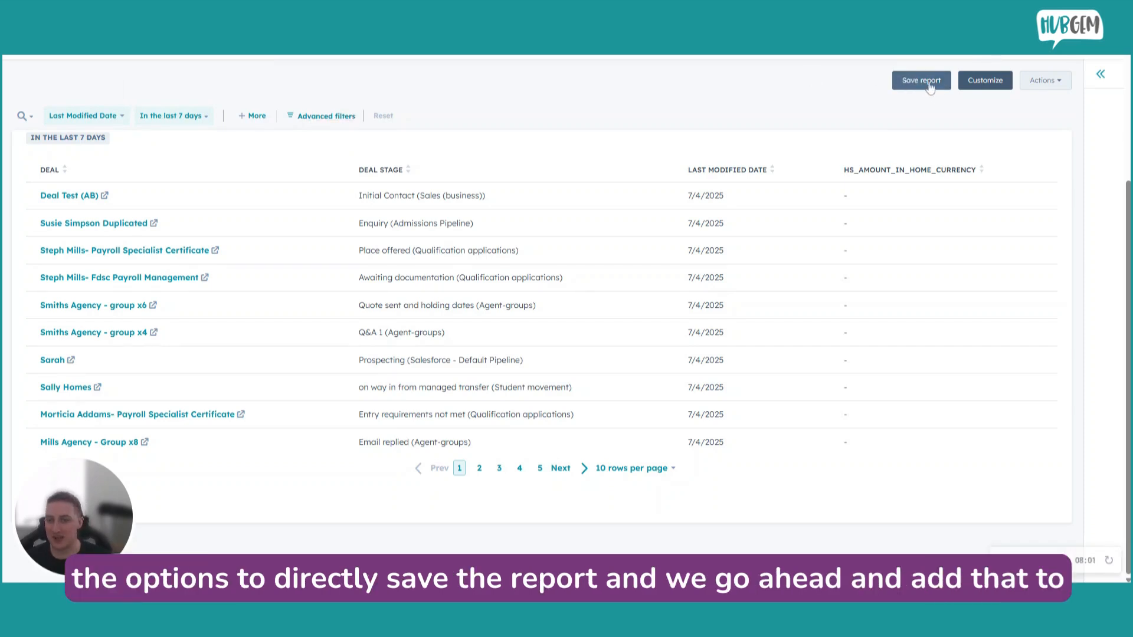
click(985, 82)
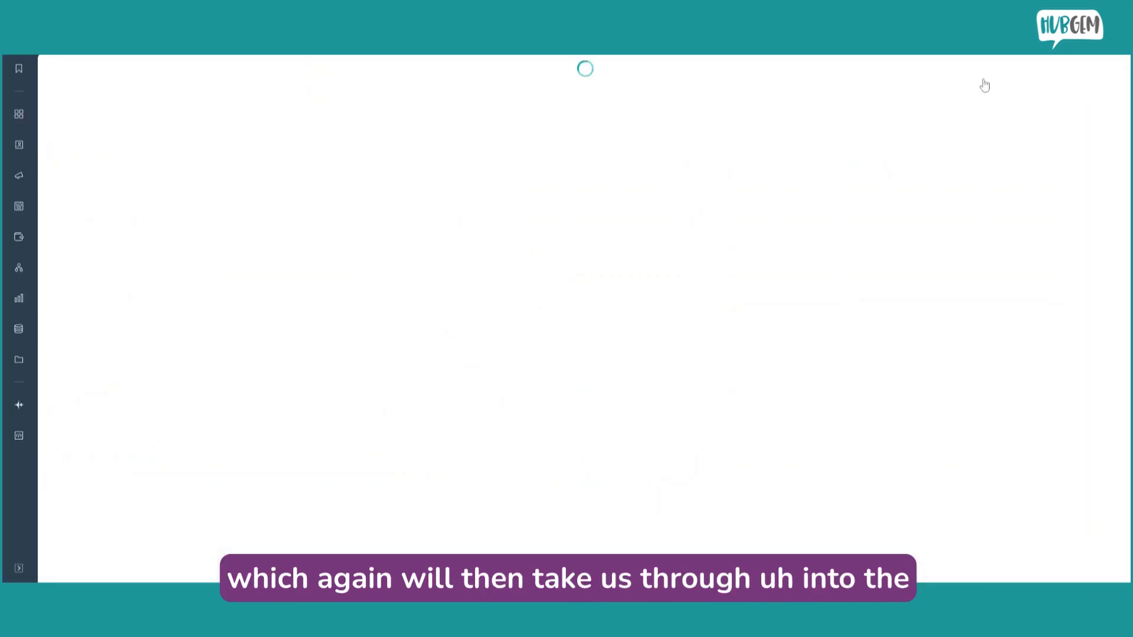